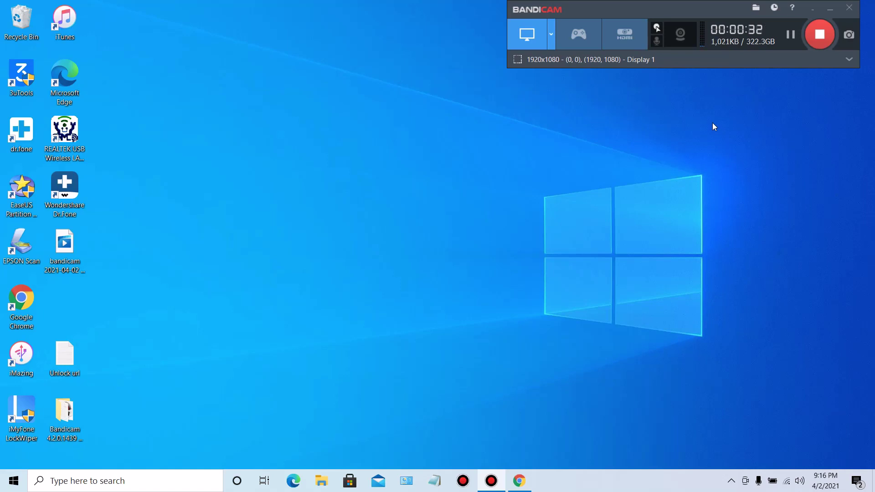
# - Switch to Chrome and look at the Download section of the Rufus website for the available versions
pyautogui.click(519, 480)
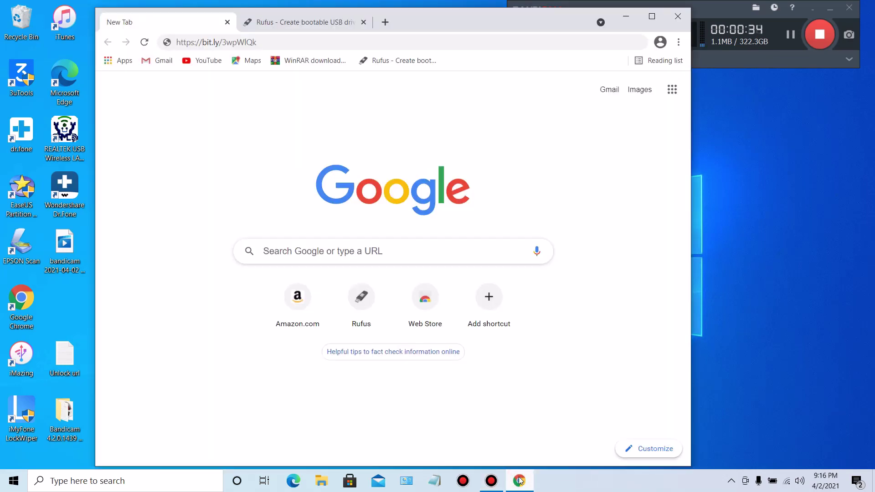
pyautogui.click(299, 23)
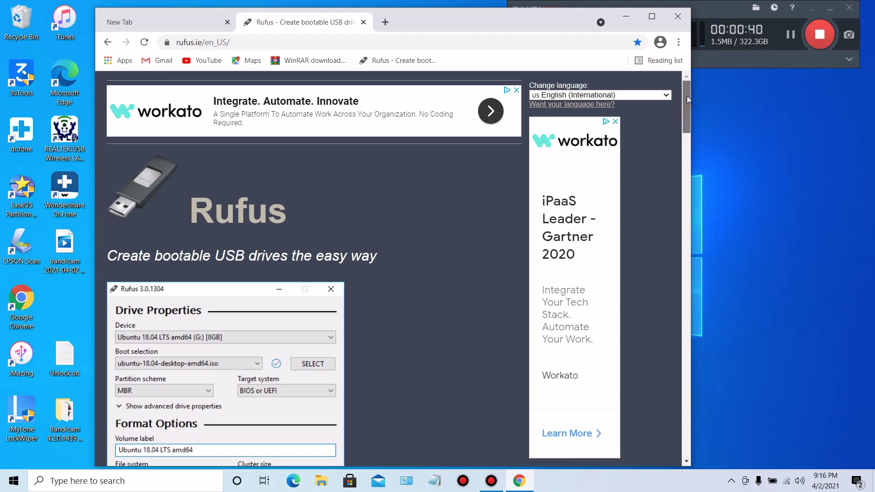
pyautogui.moveTo(687, 96); pyautogui.dragTo(693, 174)
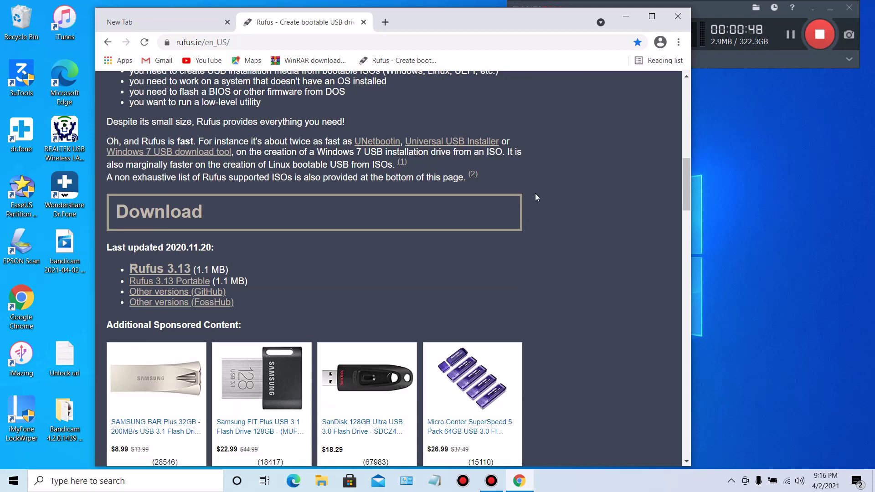
pyautogui.click(155, 21)
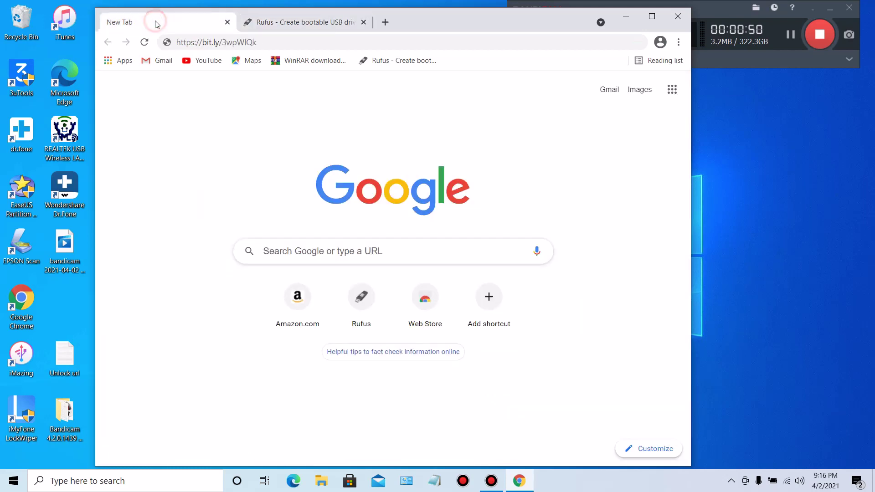
pyautogui.click(333, 43)
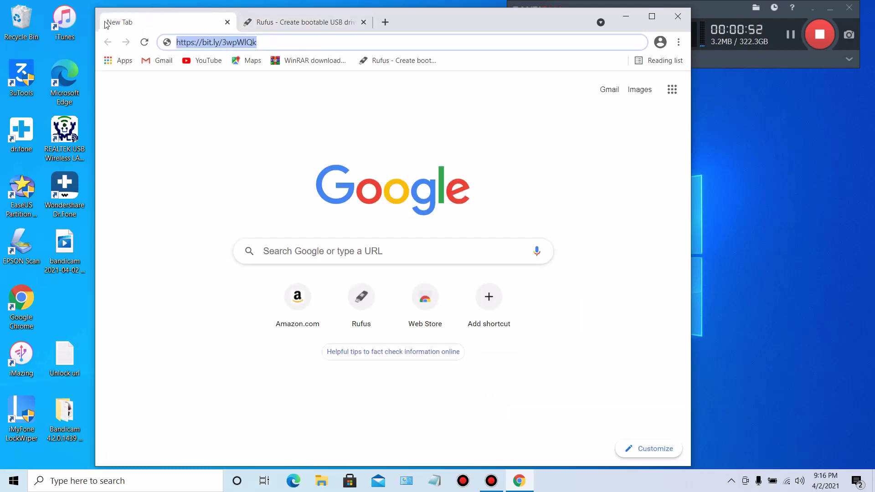
pyautogui.click(139, 158)
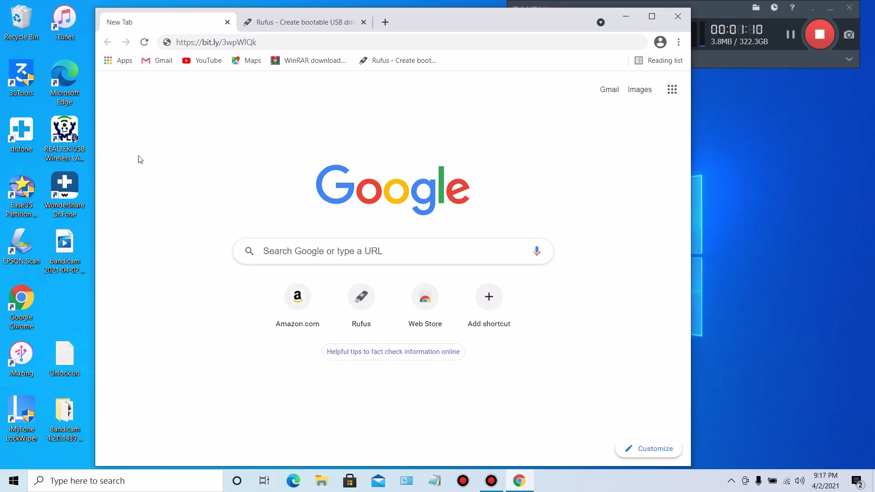
pyautogui.click(330, 39)
pyautogui.press('Return')
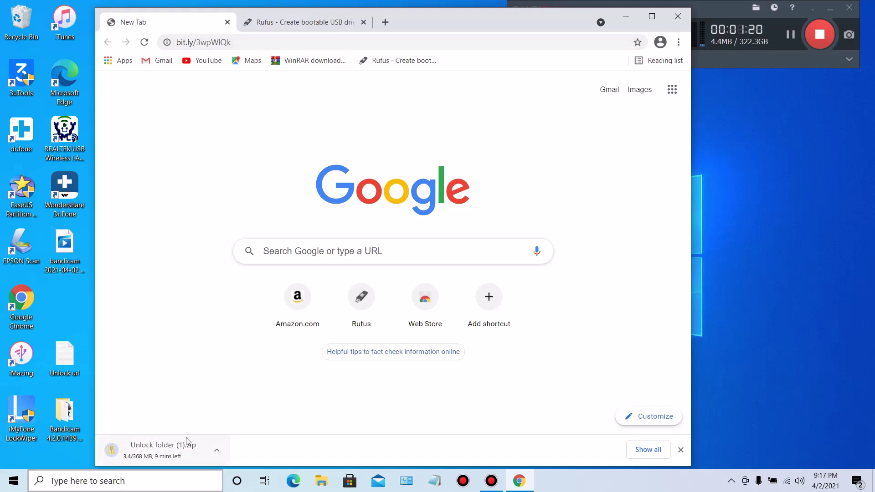
pyautogui.click(678, 15)
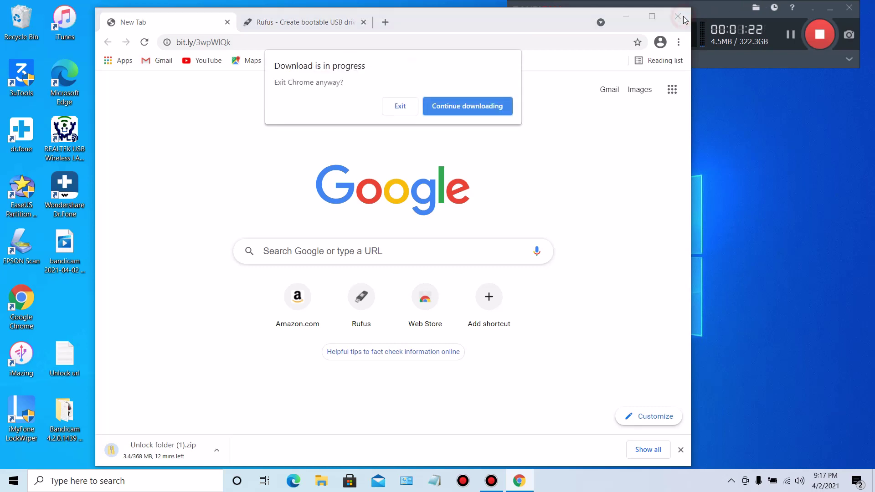
pyautogui.click(413, 108)
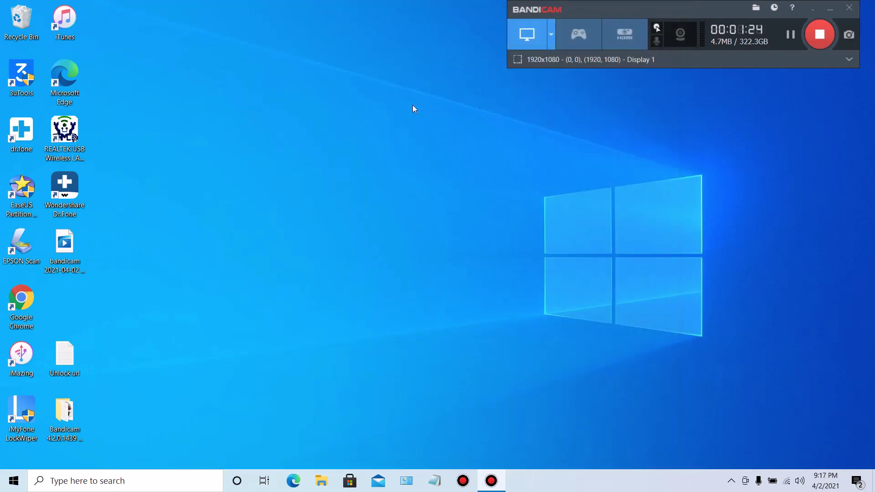
# - In File Explorer, open the Unlock folder archive in Downloads and copy its Software folder to the desktop
pyautogui.click(320, 481)
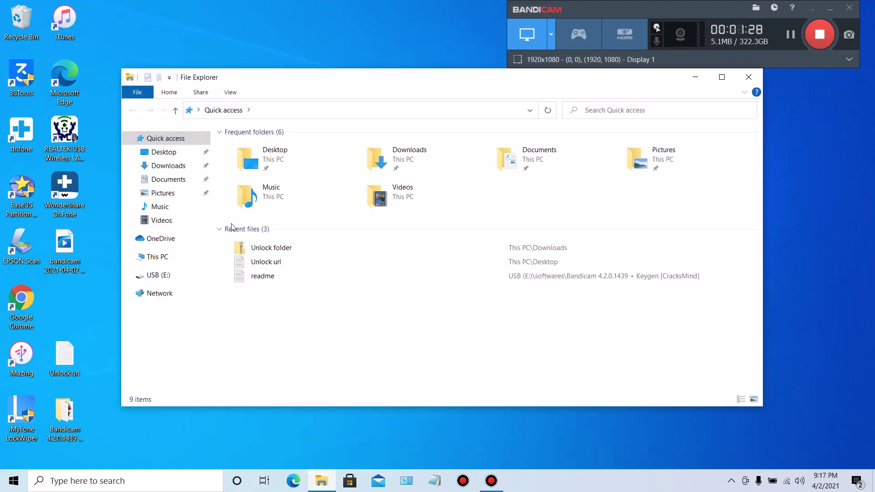
pyautogui.click(160, 172)
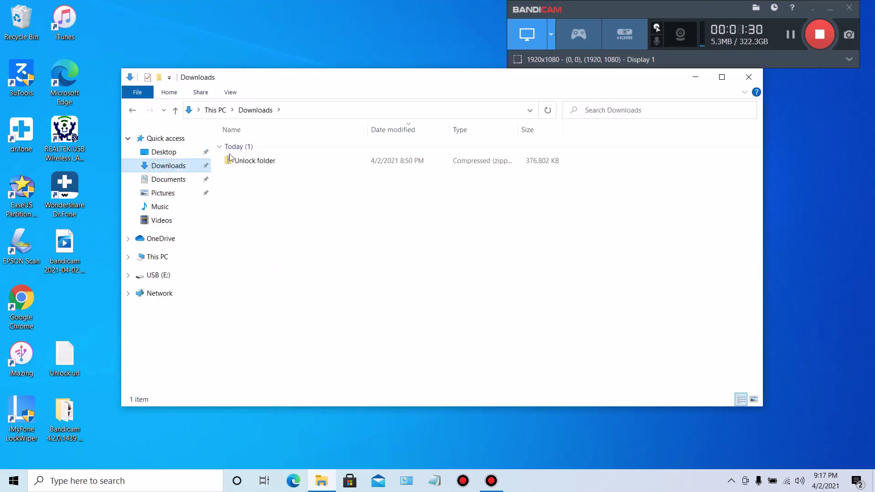
pyautogui.doubleClick(255, 160)
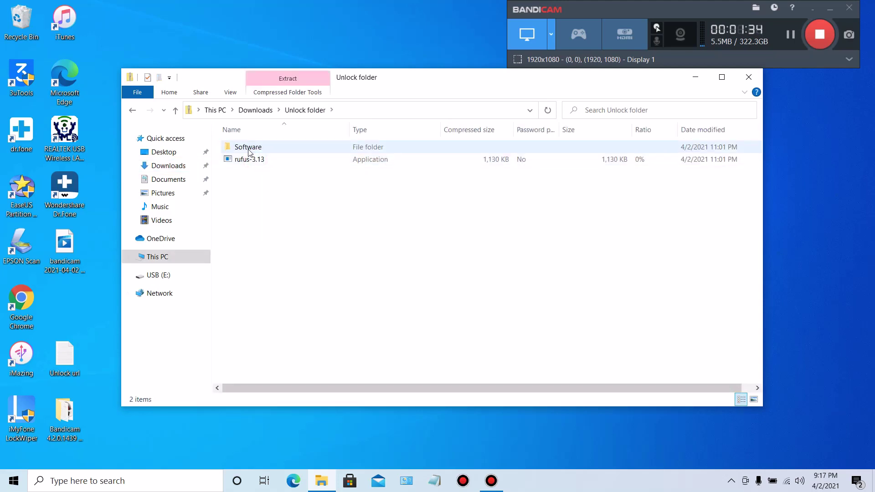
pyautogui.click(258, 149)
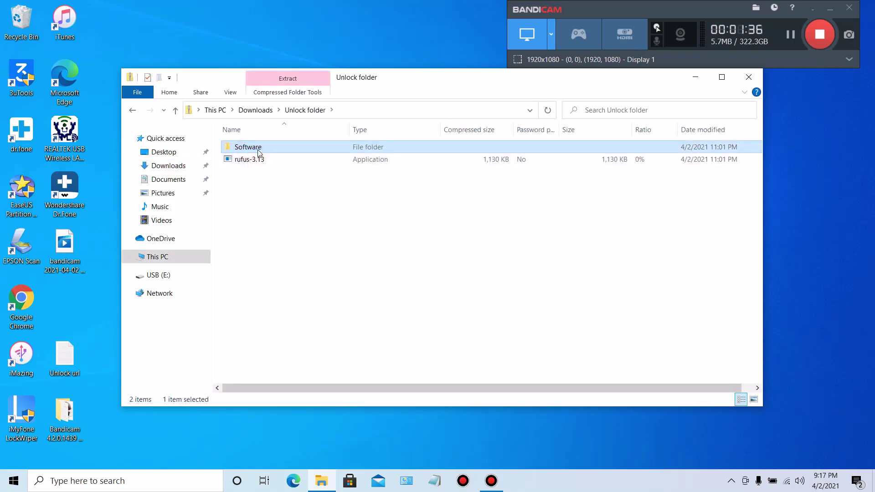
pyautogui.moveTo(252, 149); pyautogui.dragTo(256, 43)
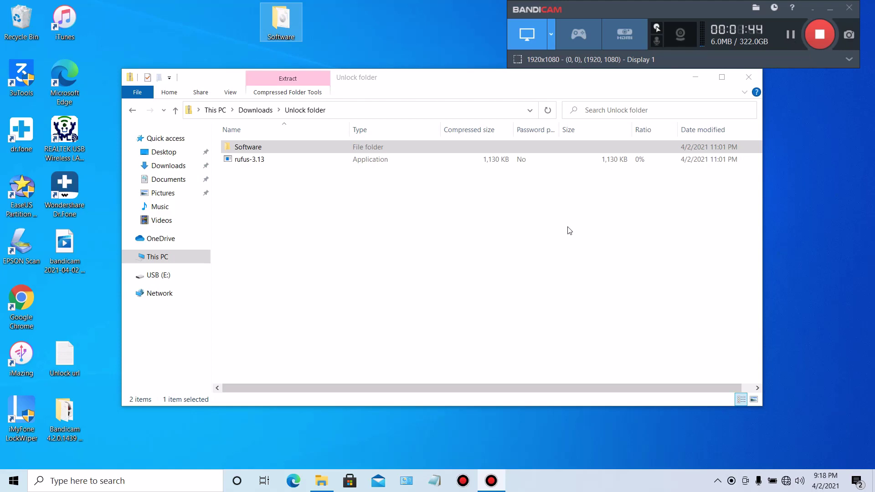
# - Run rufus-3.13 without extracting the archive, and choose the ISO file in the desktop's Software folder as the boot image
pyautogui.doubleClick(250, 161)
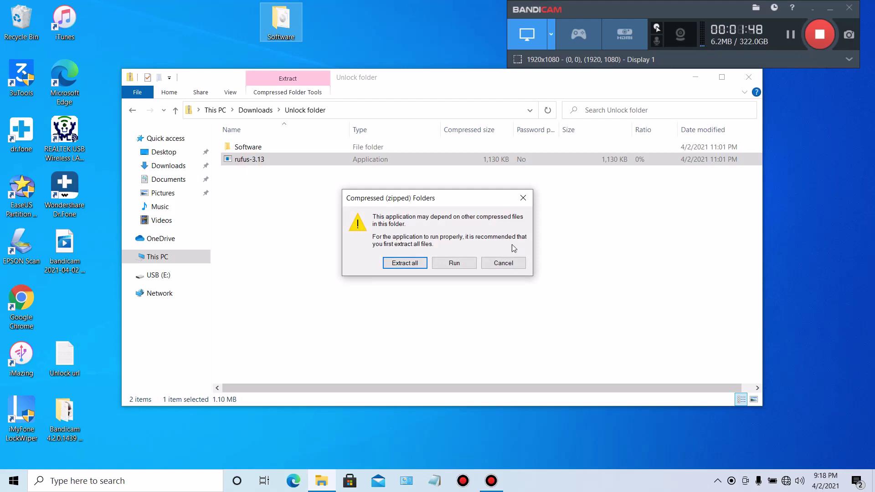
pyautogui.click(454, 263)
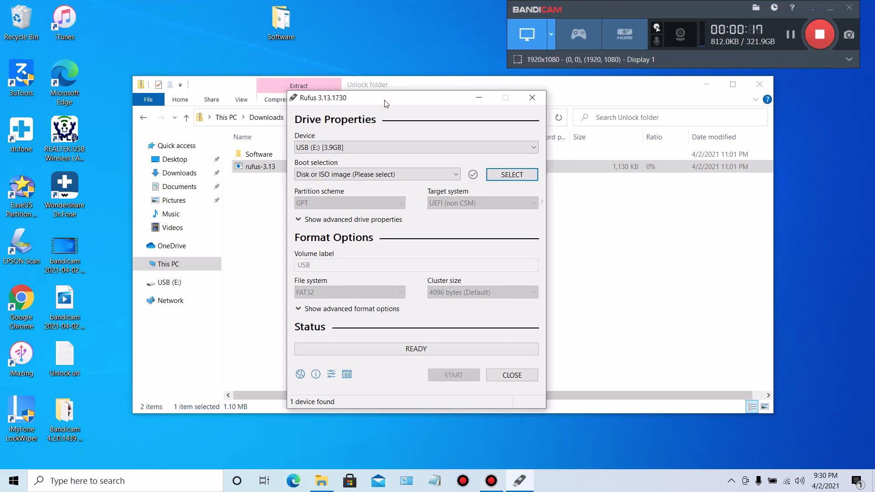
pyautogui.click(509, 176)
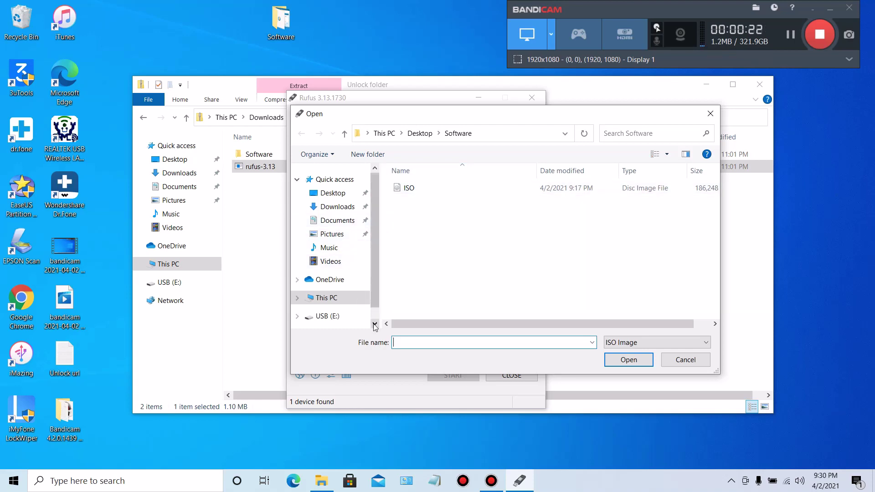
pyautogui.click(324, 195)
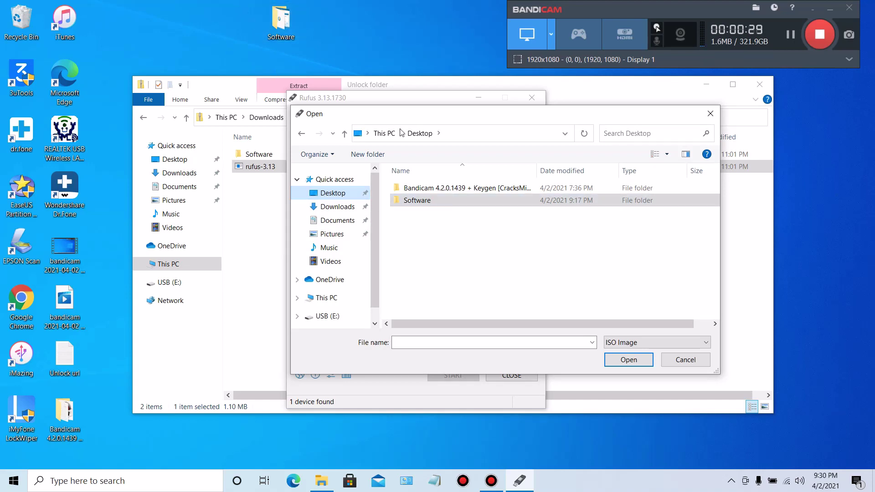
pyautogui.doubleClick(414, 201)
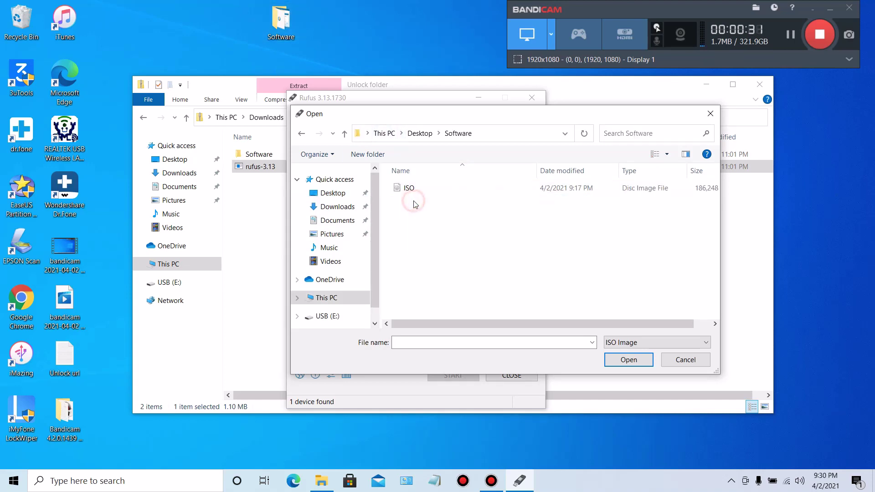
pyautogui.click(412, 188)
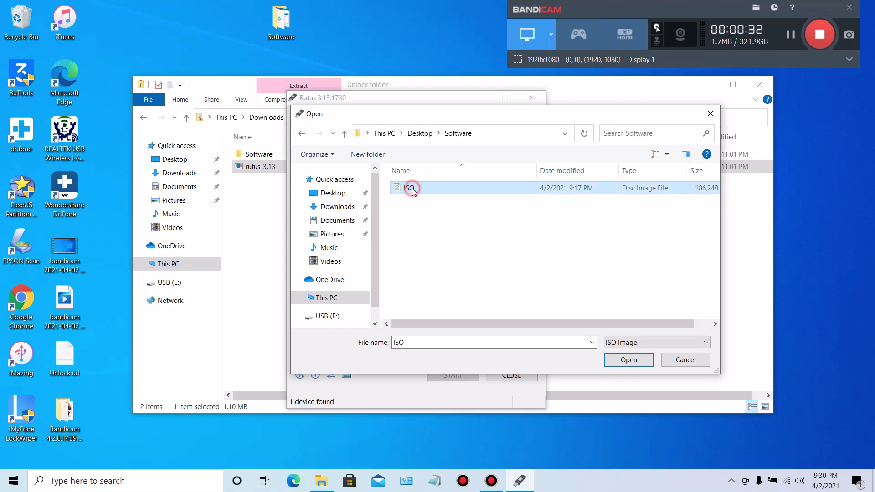
pyautogui.click(627, 362)
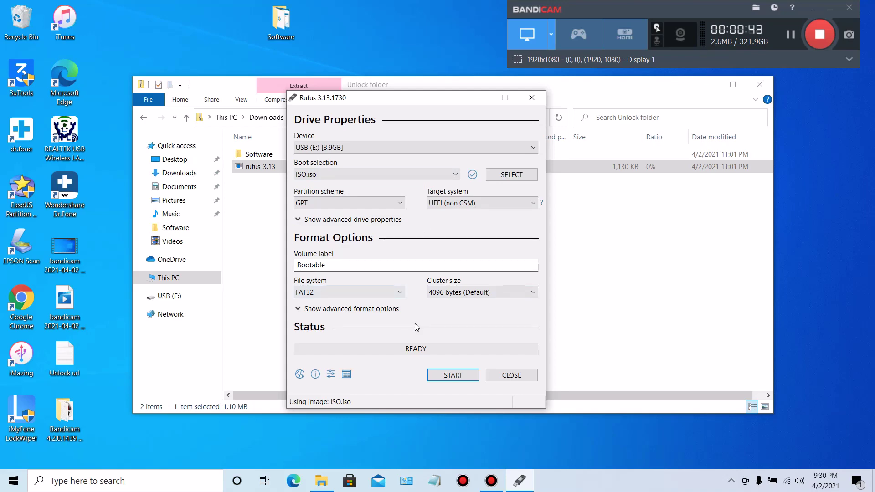
# - Start writing the image to the USB (E:) drive in ISO Image mode, accepting that its data is erased
pyautogui.click(446, 378)
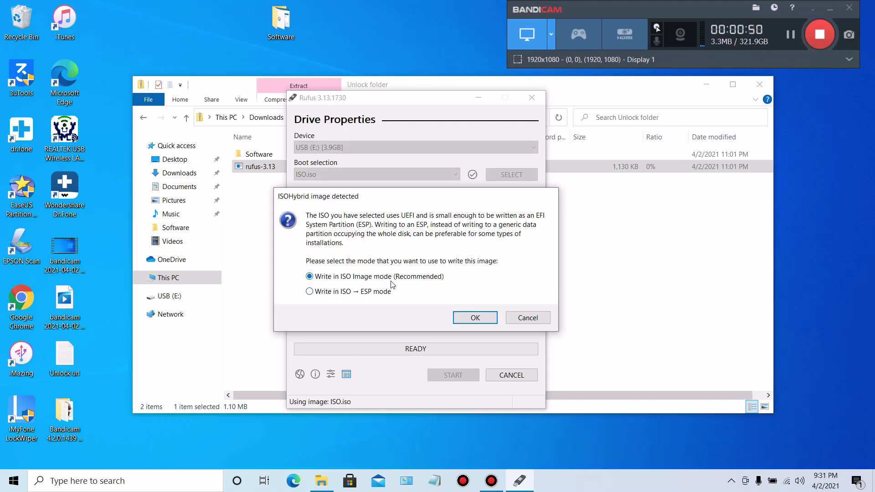
pyautogui.click(478, 319)
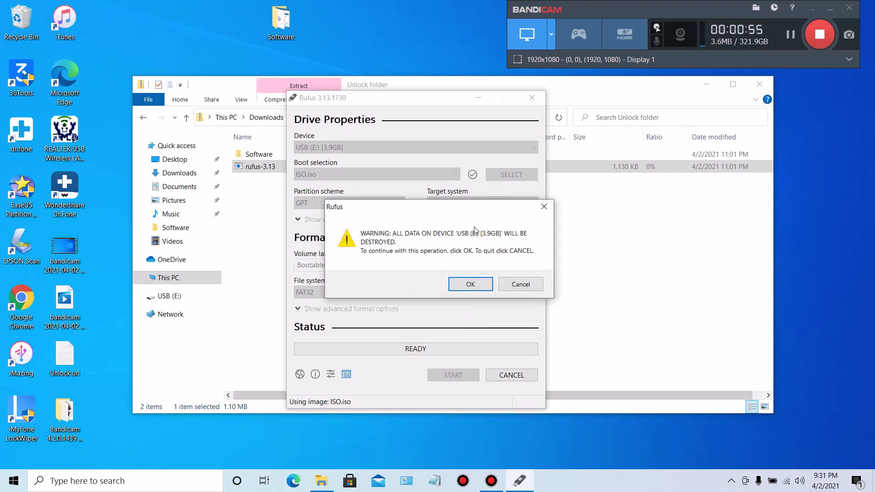
pyautogui.moveTo(463, 208); pyautogui.dragTo(436, 185)
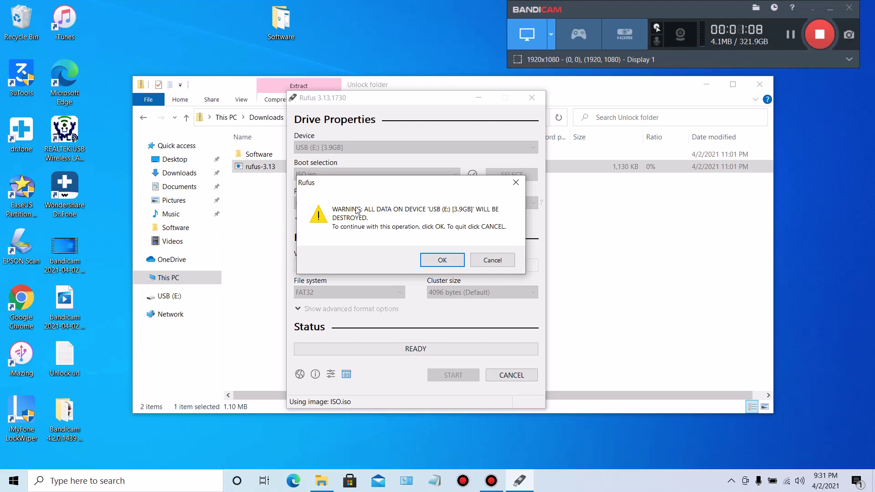
pyautogui.click(440, 259)
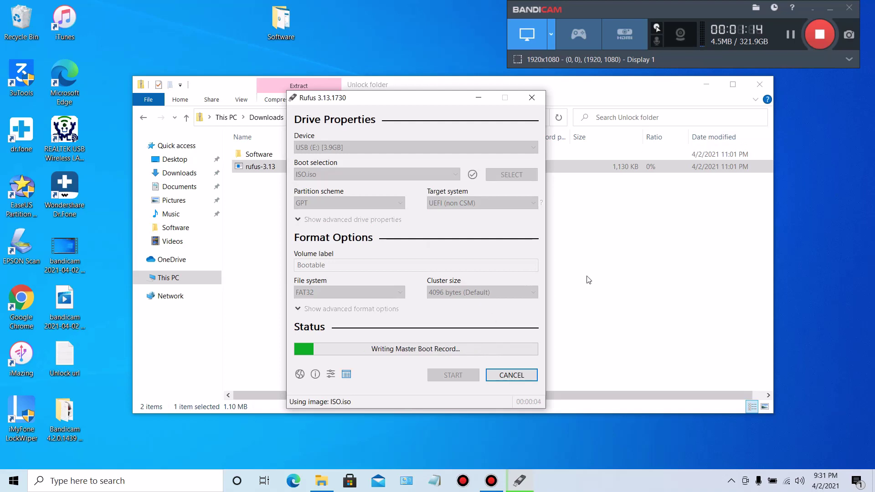
# - Close Rufus once the drive has been written, and close the File Explorer window
pyautogui.click(791, 34)
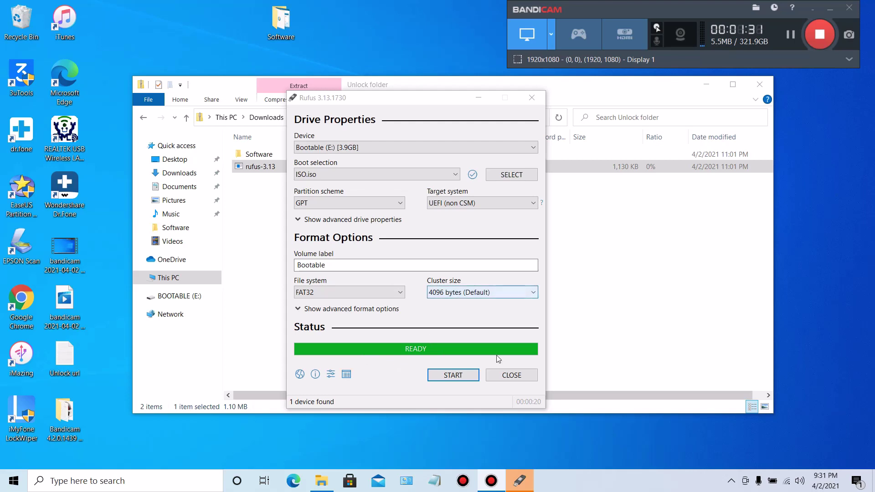
pyautogui.click(511, 374)
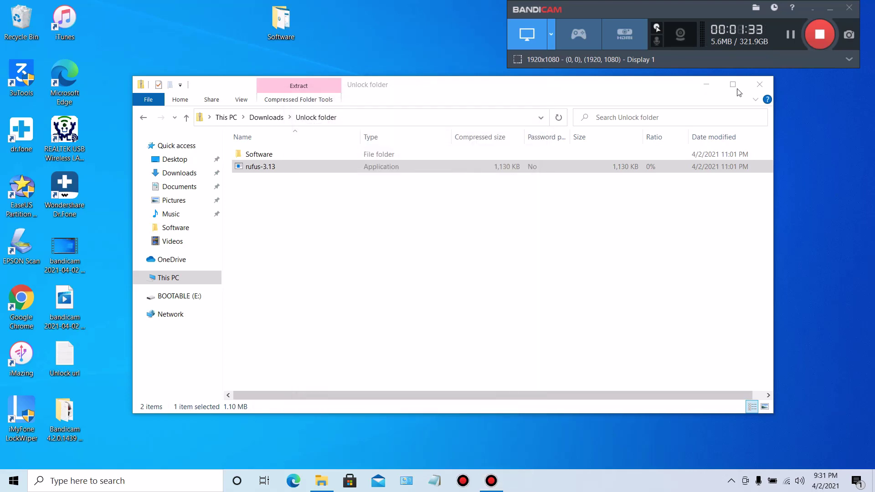
pyautogui.click(763, 81)
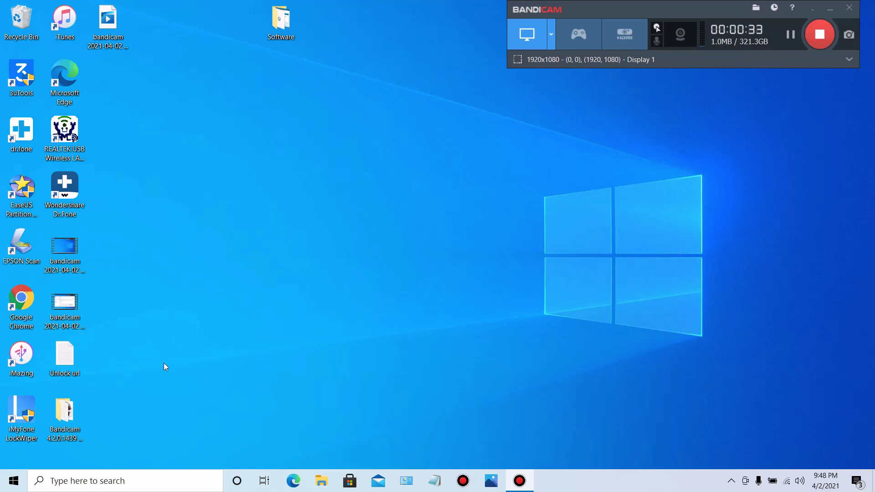
# - Look up the Restart option among the computer's power options, and dismiss them without restarting
pyautogui.click(14, 487)
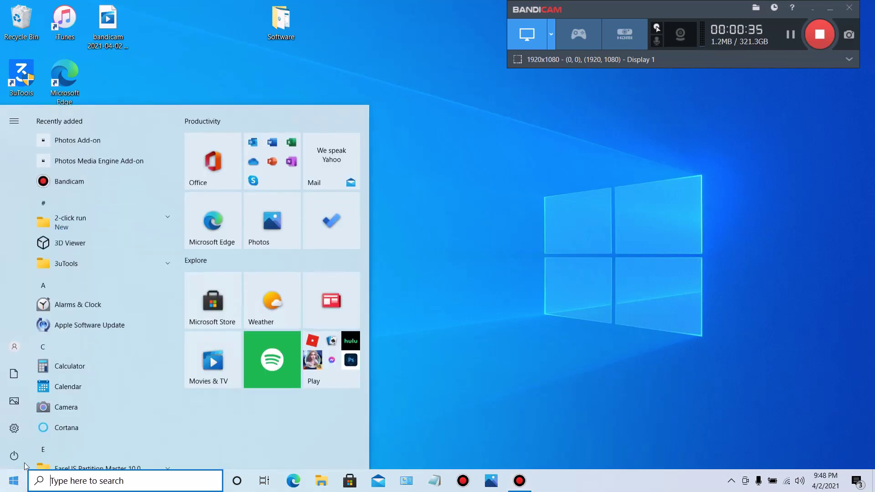
pyautogui.click(16, 465)
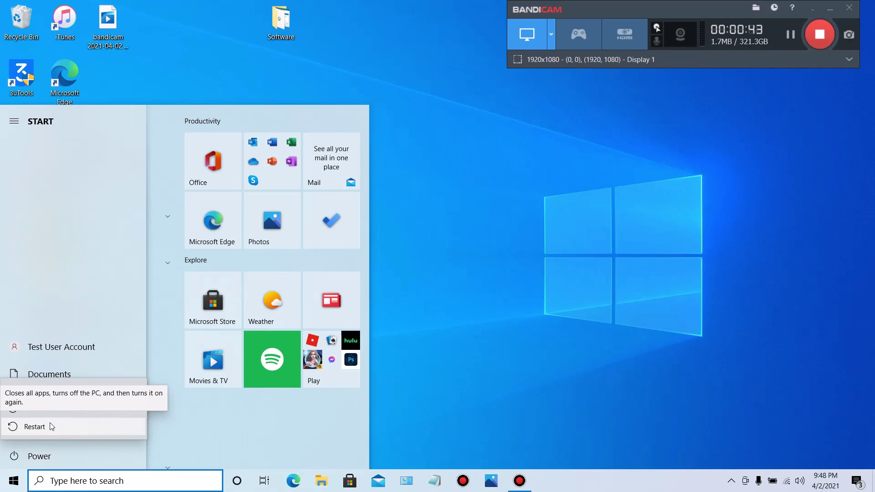
pyautogui.click(416, 314)
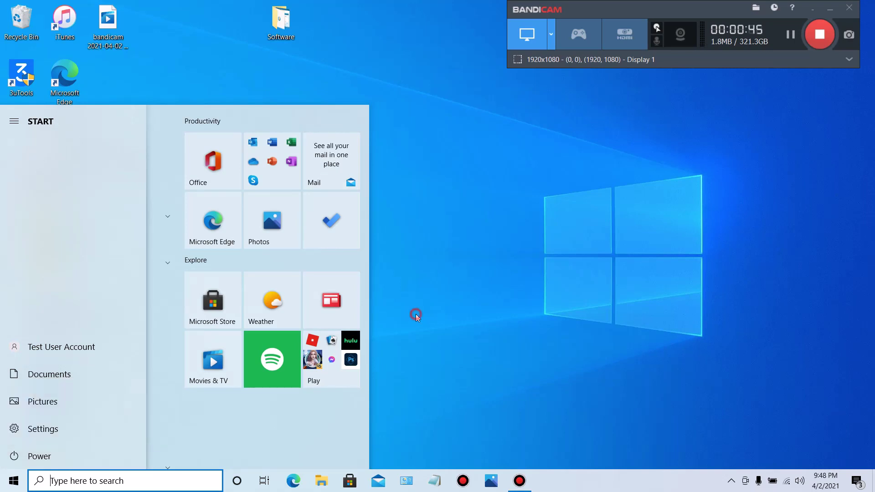
pyautogui.click(544, 288)
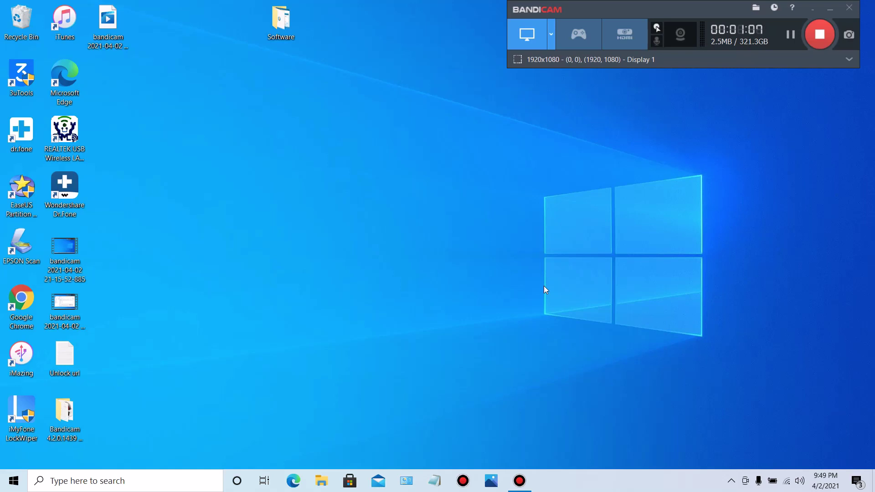
pyautogui.click(819, 36)
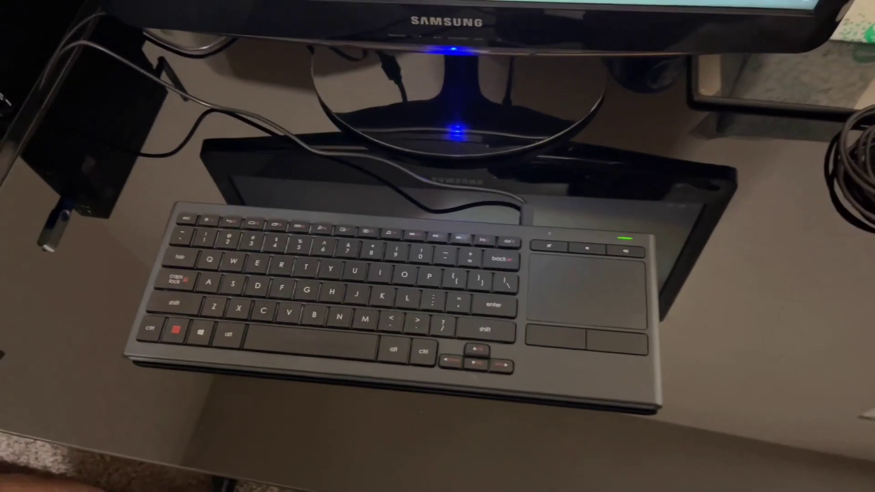